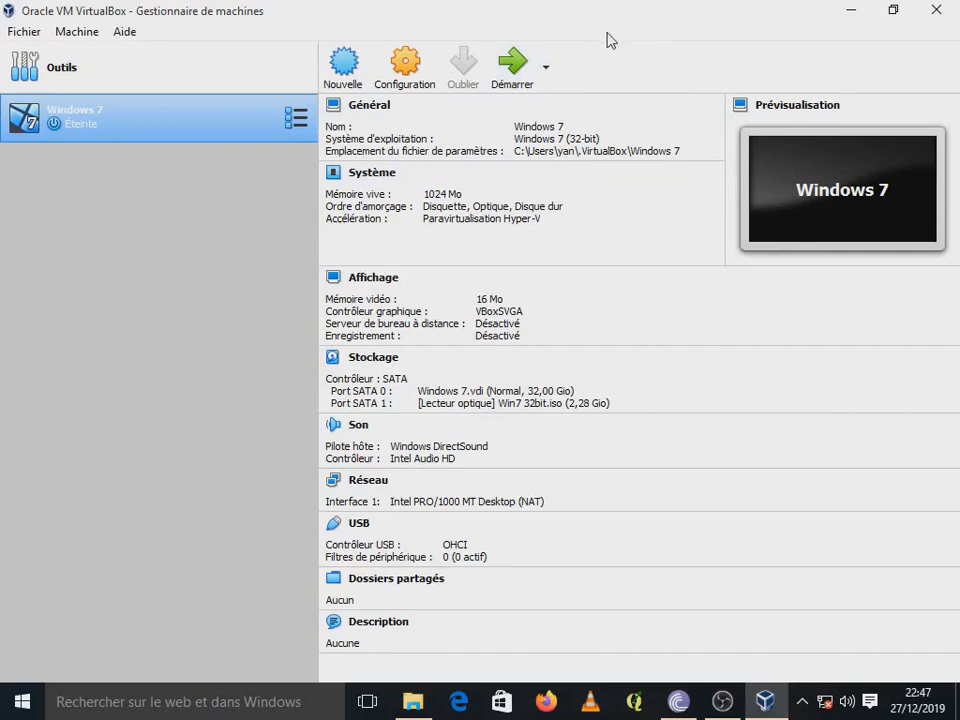
- Start the Windows 7 virtual machine and launch the Windows installation with French language, time format and keyboard
left_click(511, 88)
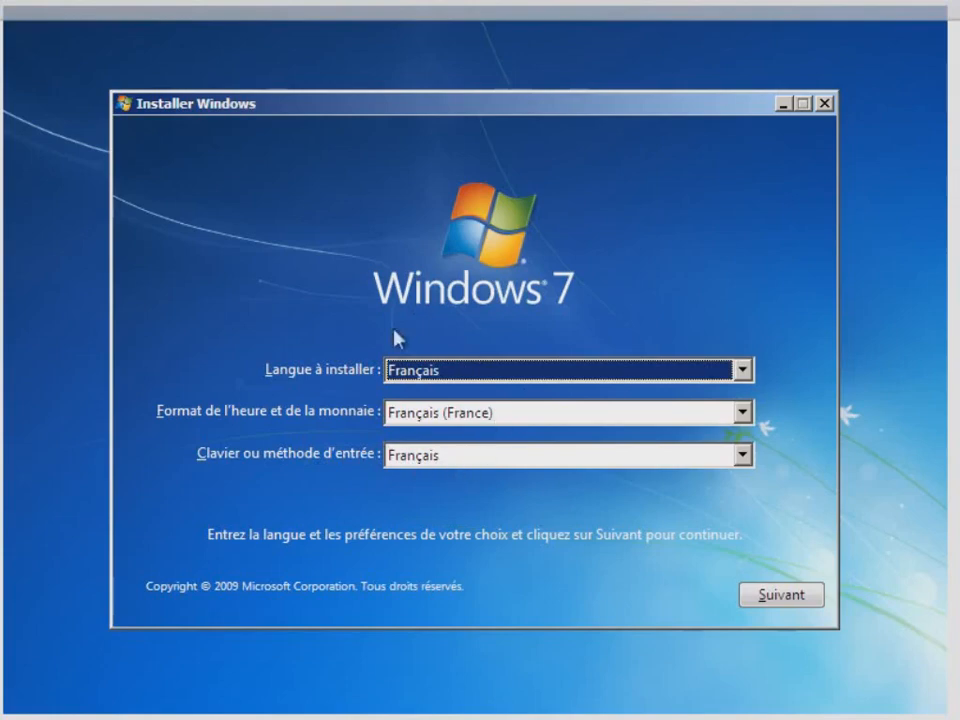
left_click(786, 600)
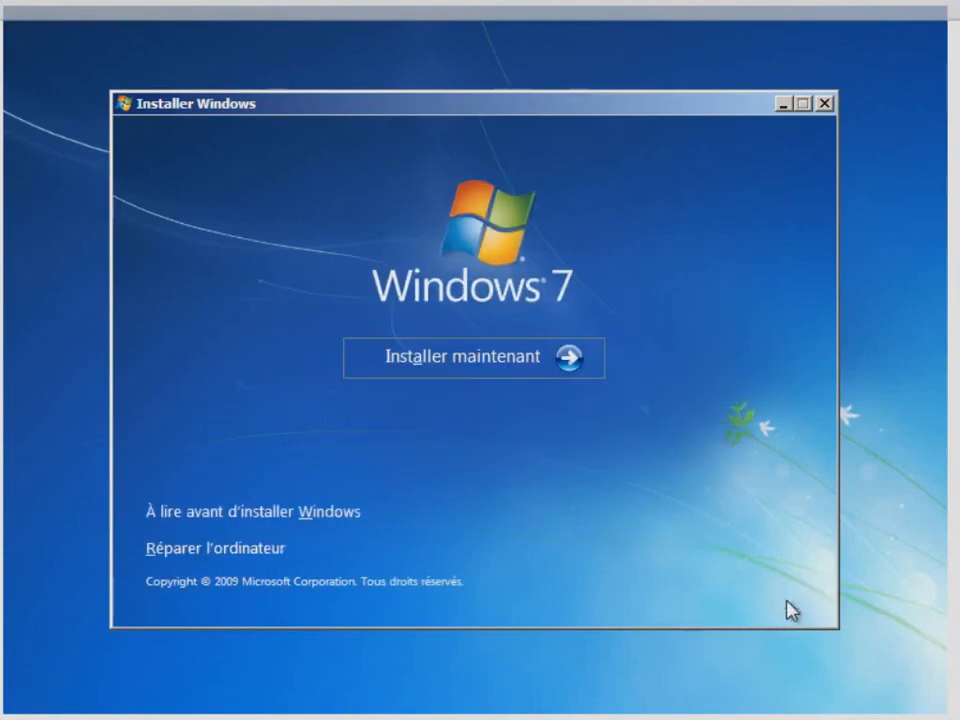
left_click(446, 367)
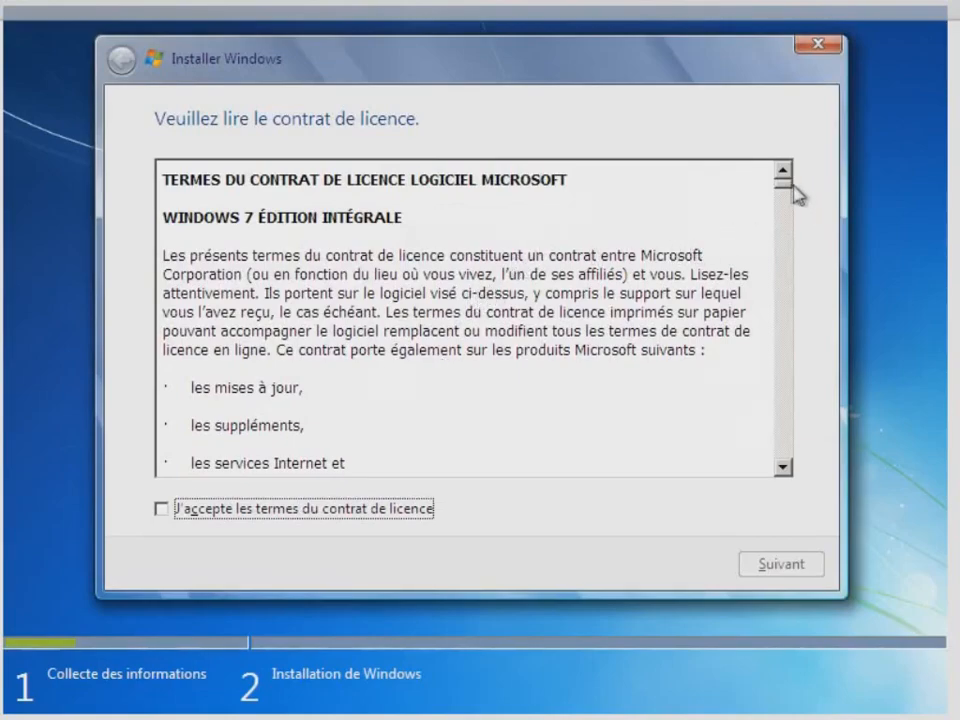
- Accept the Microsoft licence terms and continue the installation
mouse_move(786, 180)
left_mouse_down()
mouse_move(786, 231)
mouse_move(786, 178)
left_mouse_up()
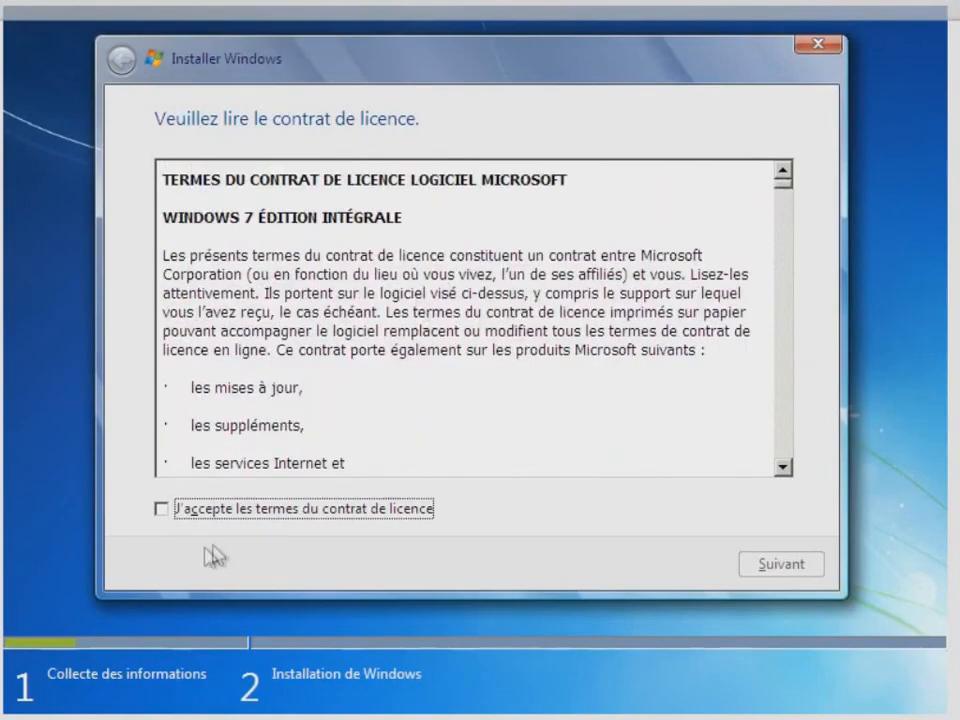
left_click(162, 511)
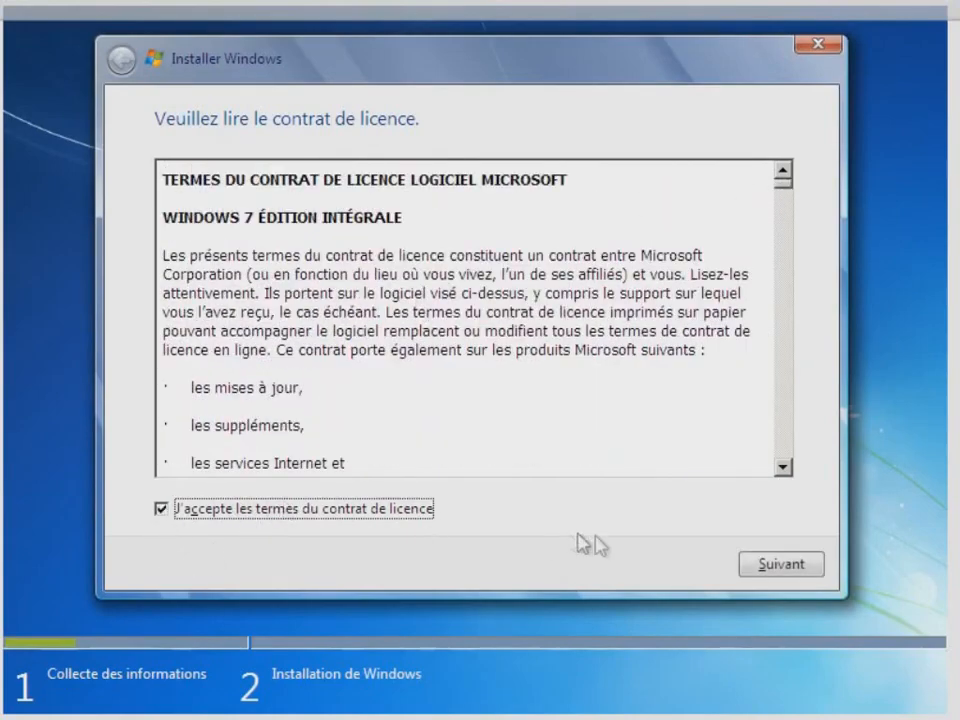
left_click(792, 566)
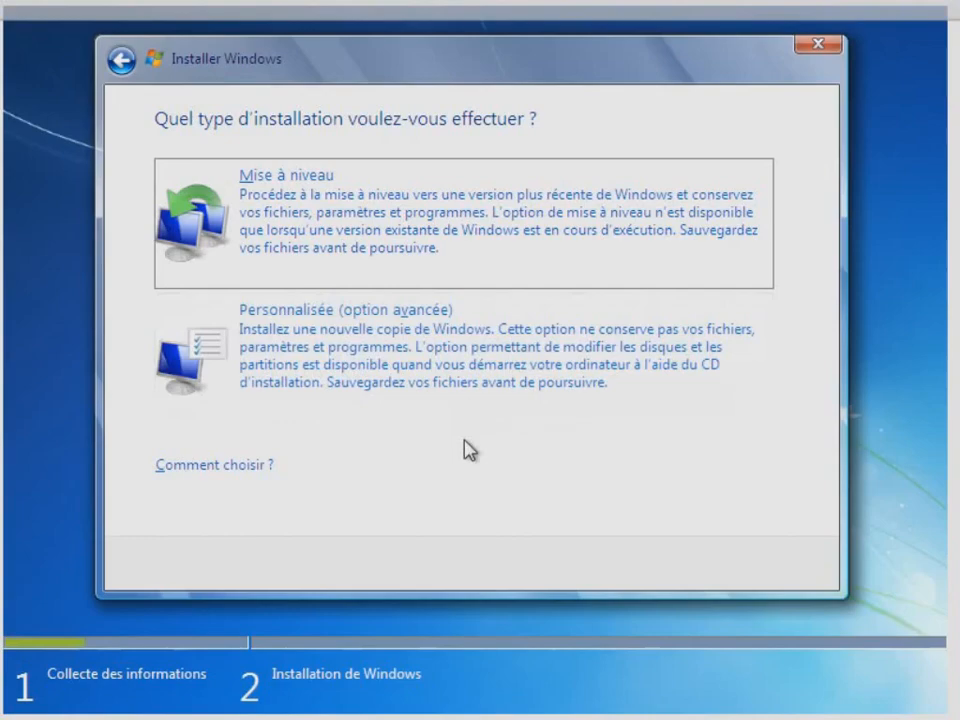
- Choose the custom installation type and install Windows on the 32.0 Go unallocated space of disk 0
left_click(339, 356)
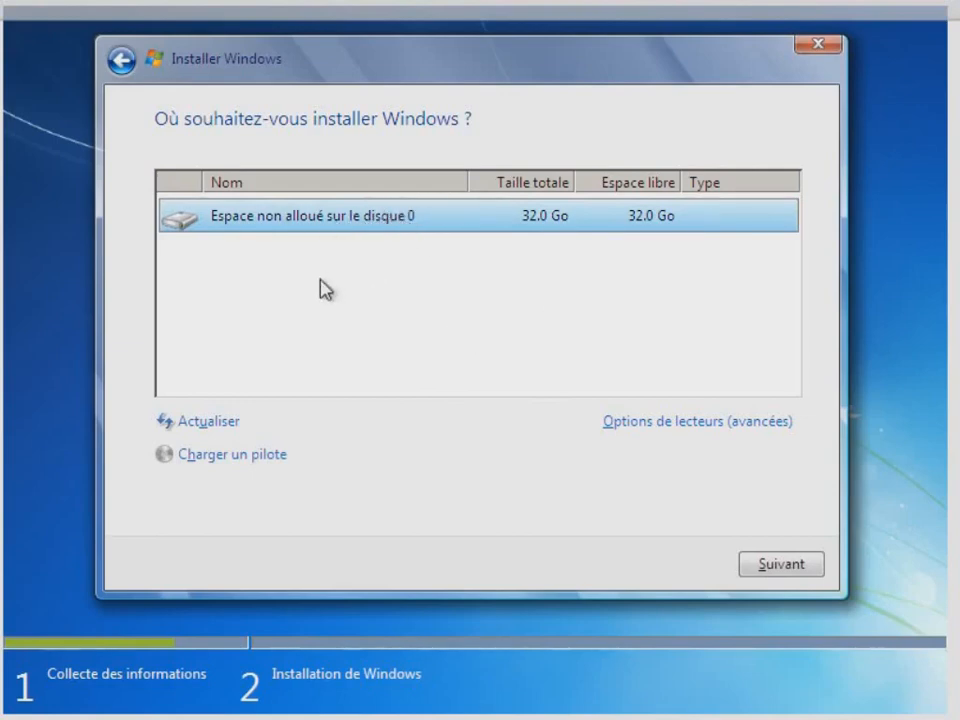
left_click(646, 424)
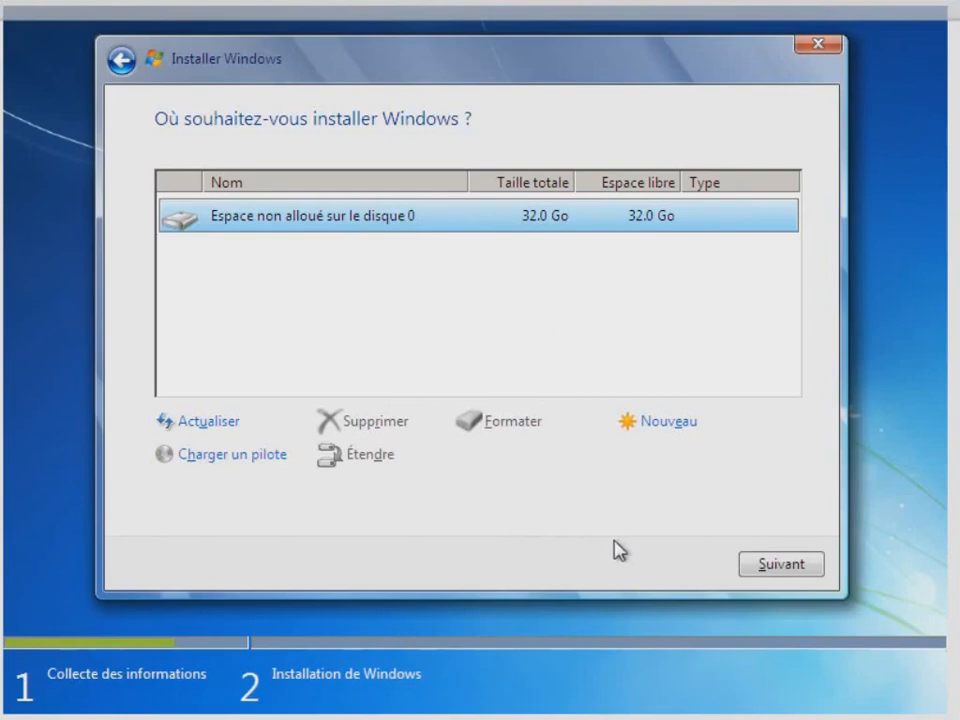
left_click(767, 575)
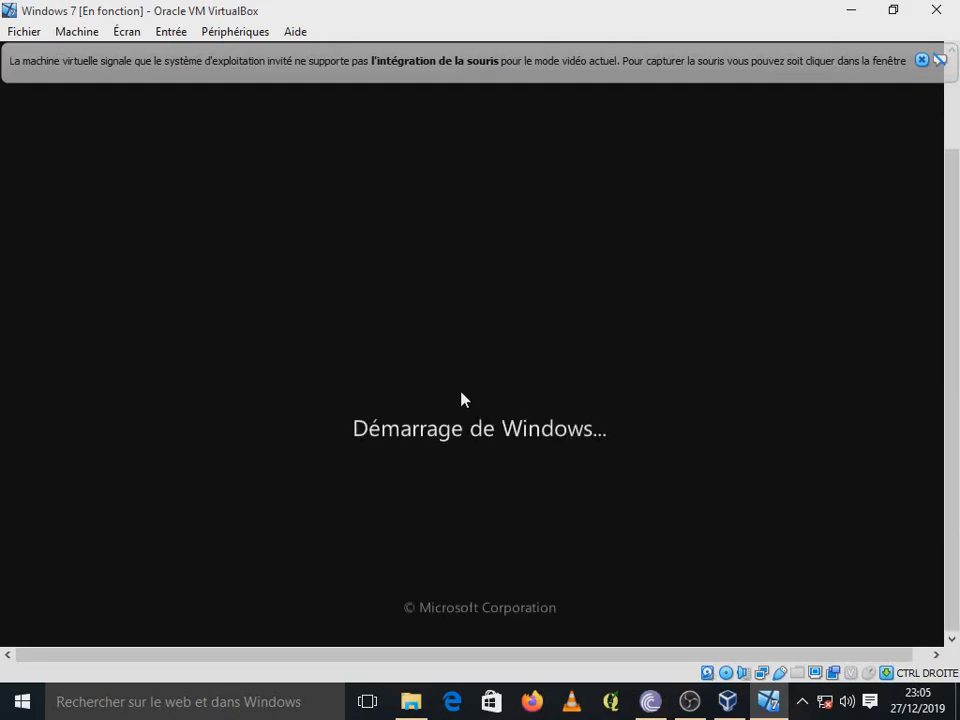
left_click(922, 61)
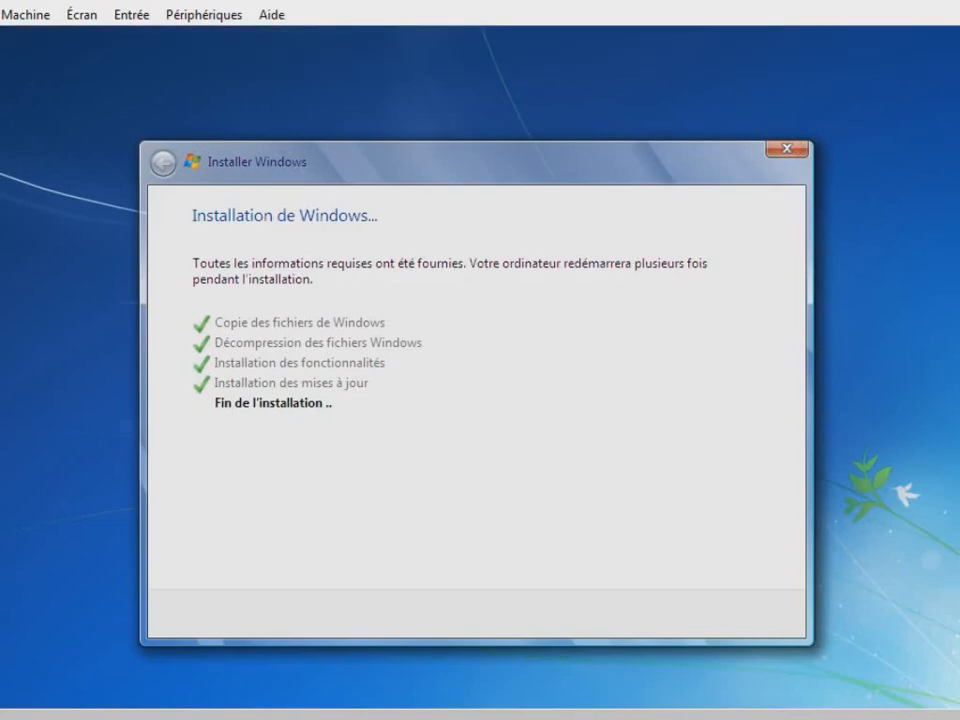
scroll(480, 367, "down", 2)
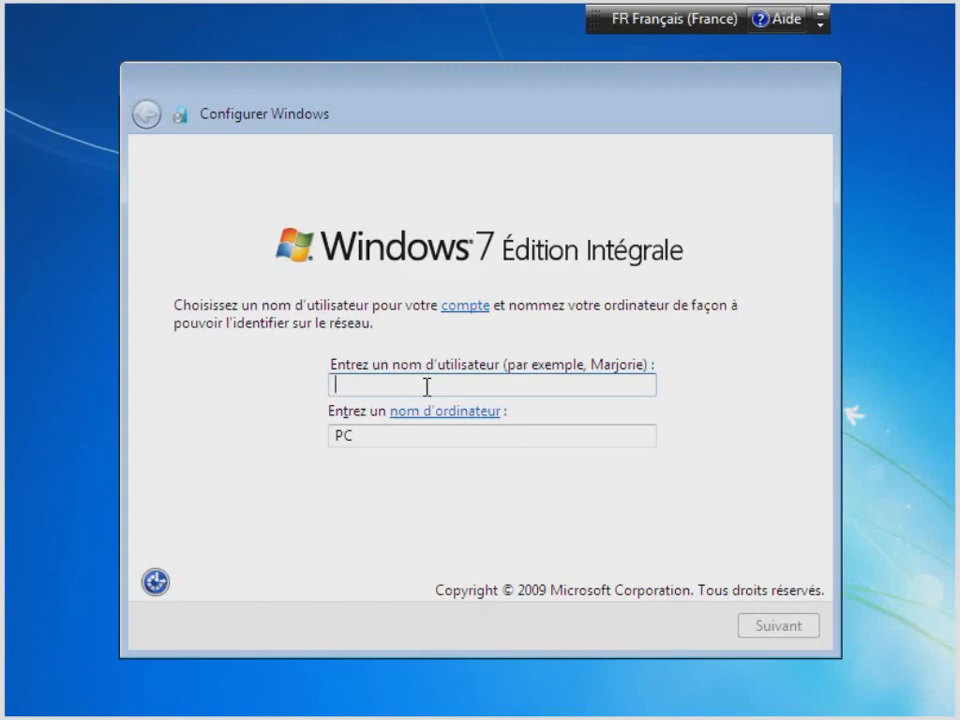
- Read the help text explaining what a user account is and the three account types
left_click(468, 308)
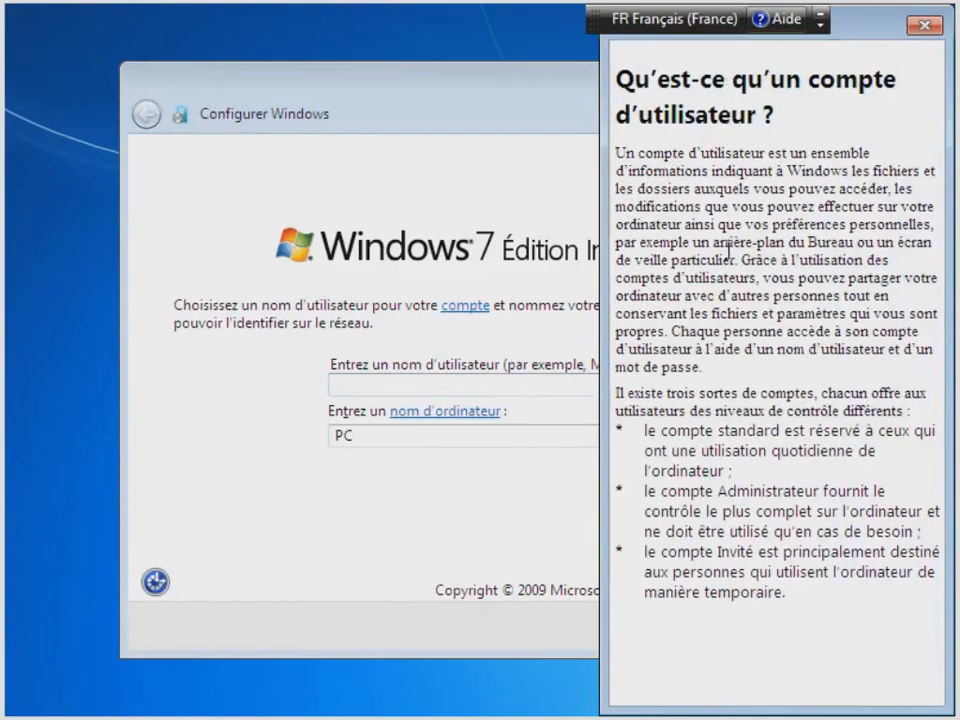
left_click_drag(762, 114, 730, 330)
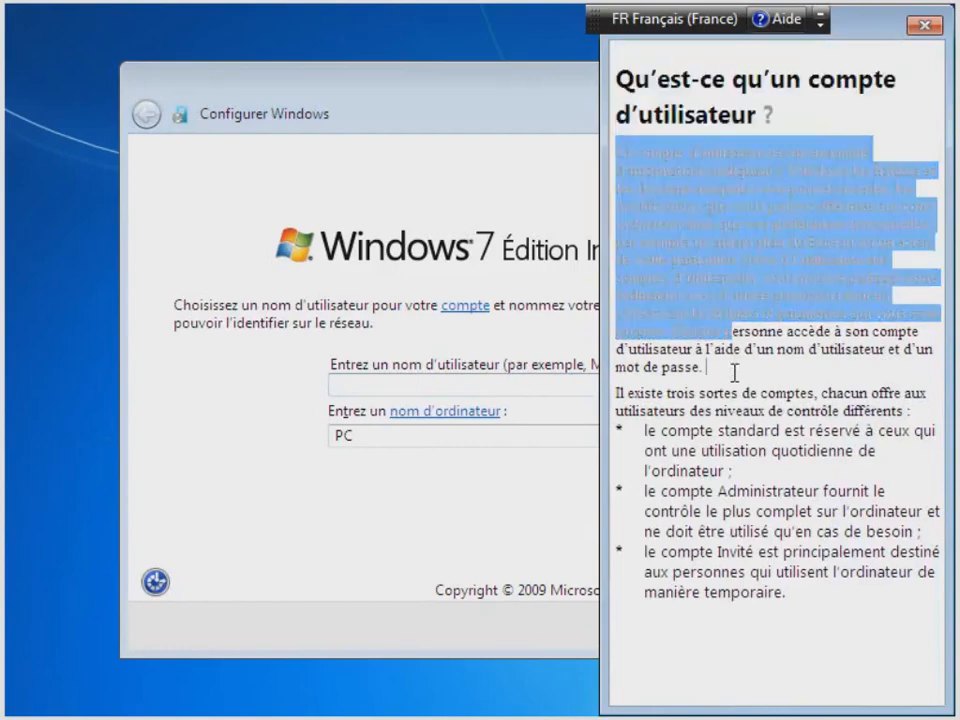
left_click(735, 372)
left_click_drag(637, 112, 681, 491)
left_click(777, 572)
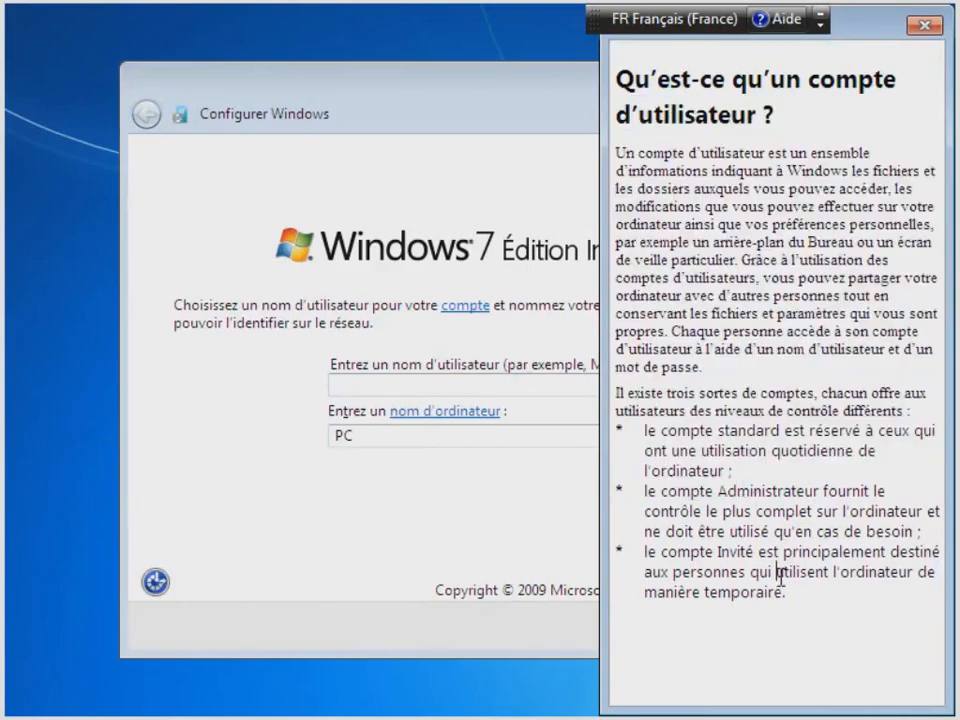
left_click(924, 27)
- Enter the user name for the account and keep the suggested computer name
left_click(357, 387)
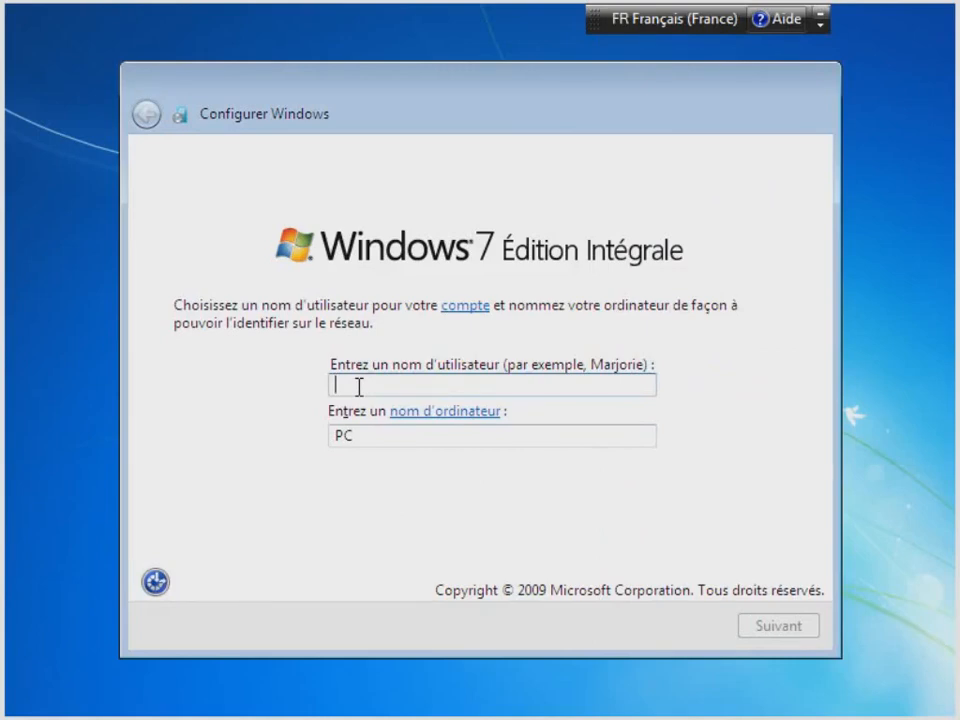
type("YAN")
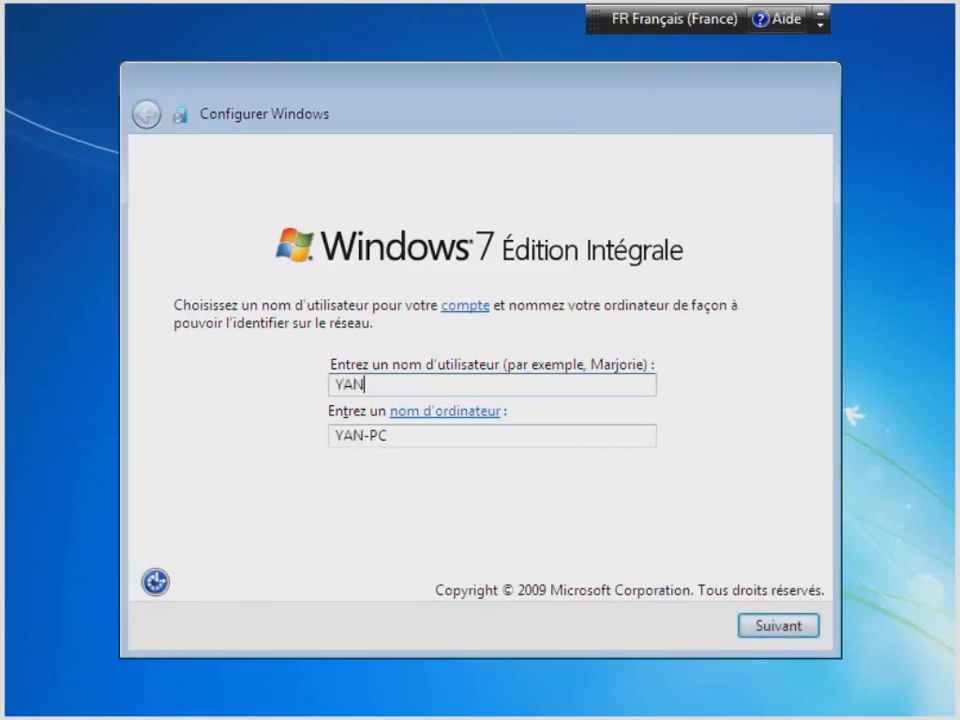
left_click(770, 627)
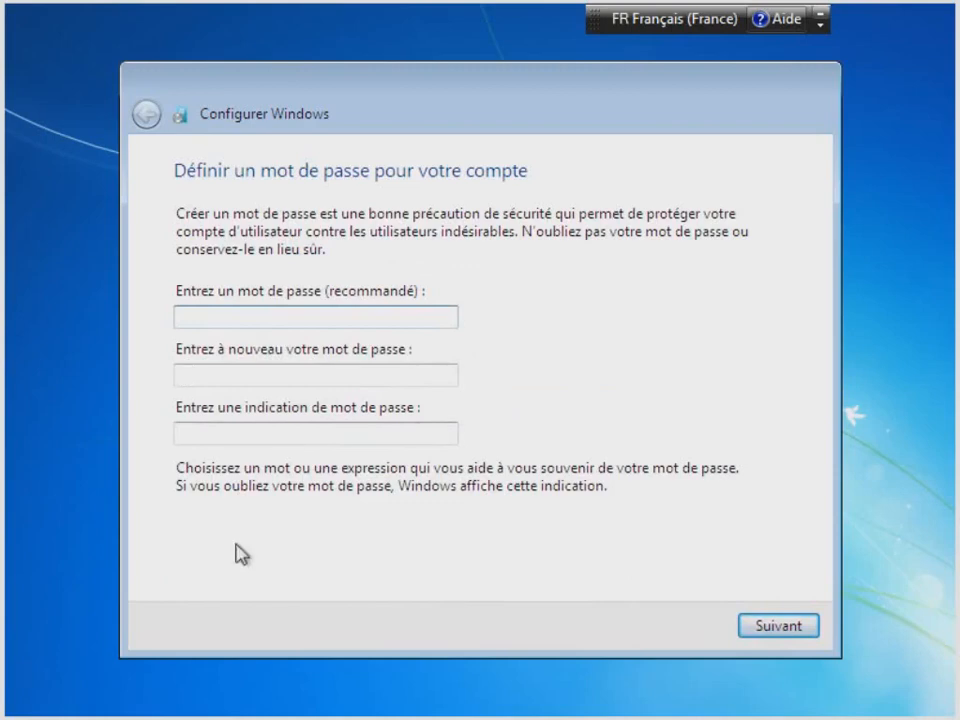
- Leave the account password and the Windows product key blank and continue the setup
left_click(776, 628)
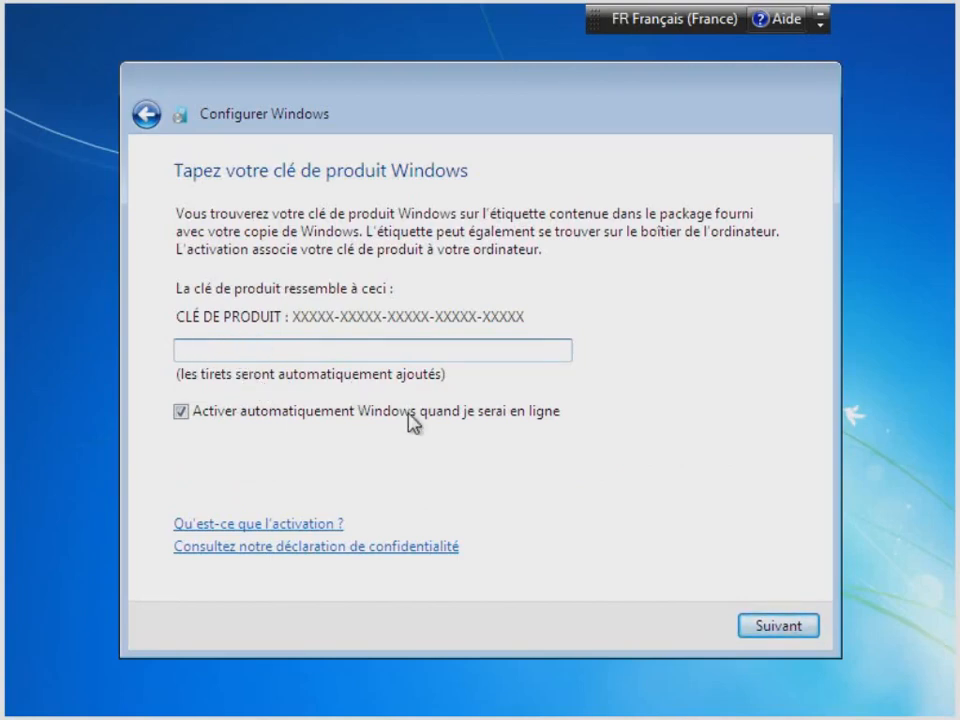
left_click(770, 628)
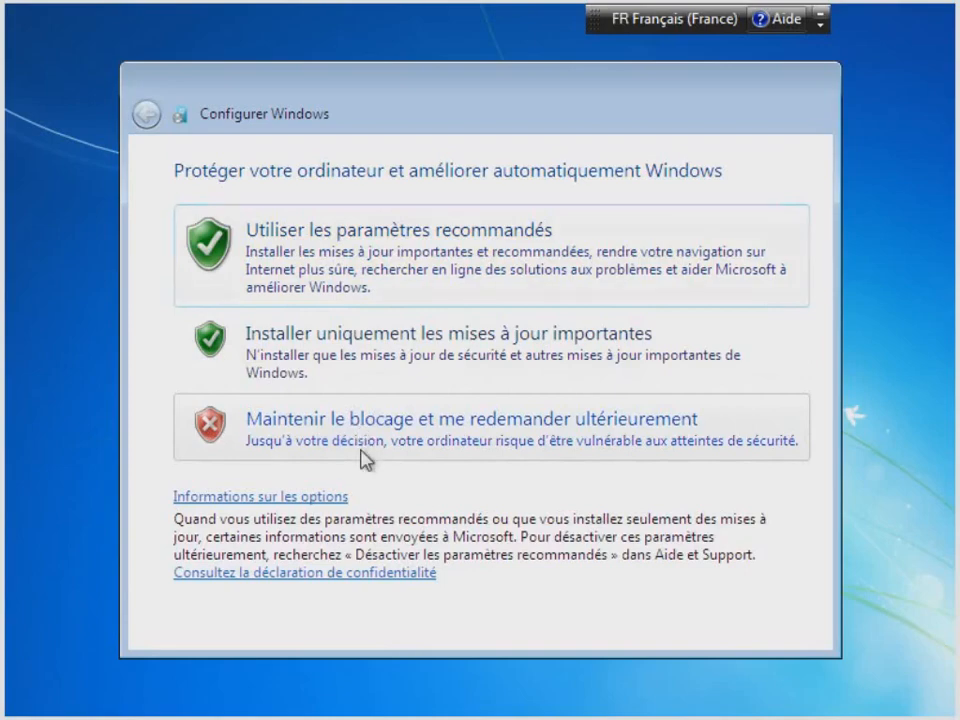
- Postpone the update protection choice, accept the date and time settings, and set the network location to Réseau domestique
left_click(333, 438)
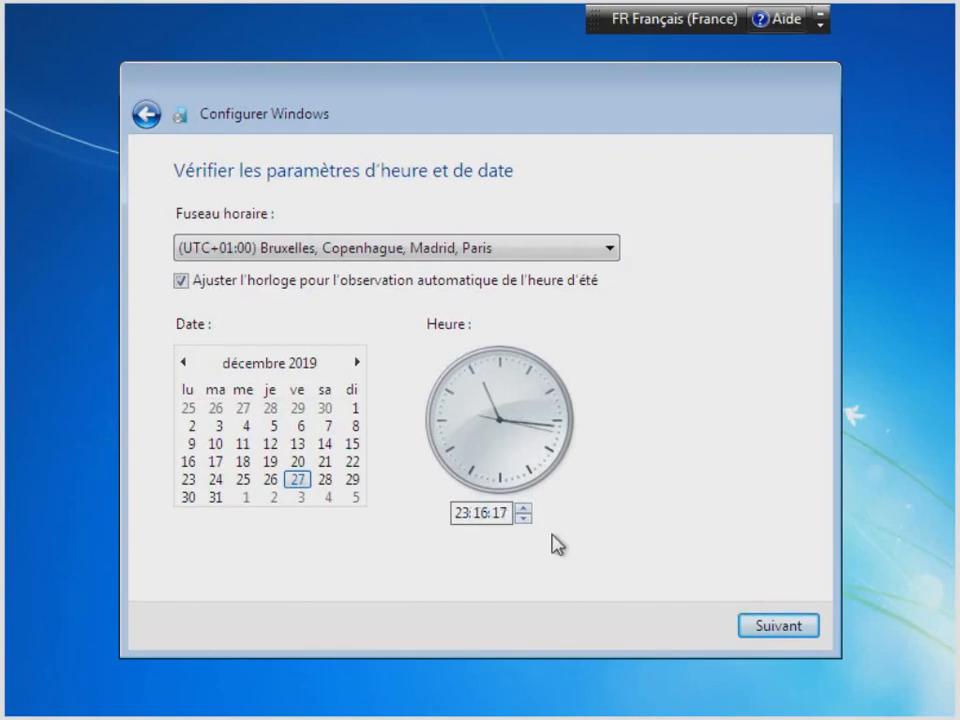
left_click(765, 628)
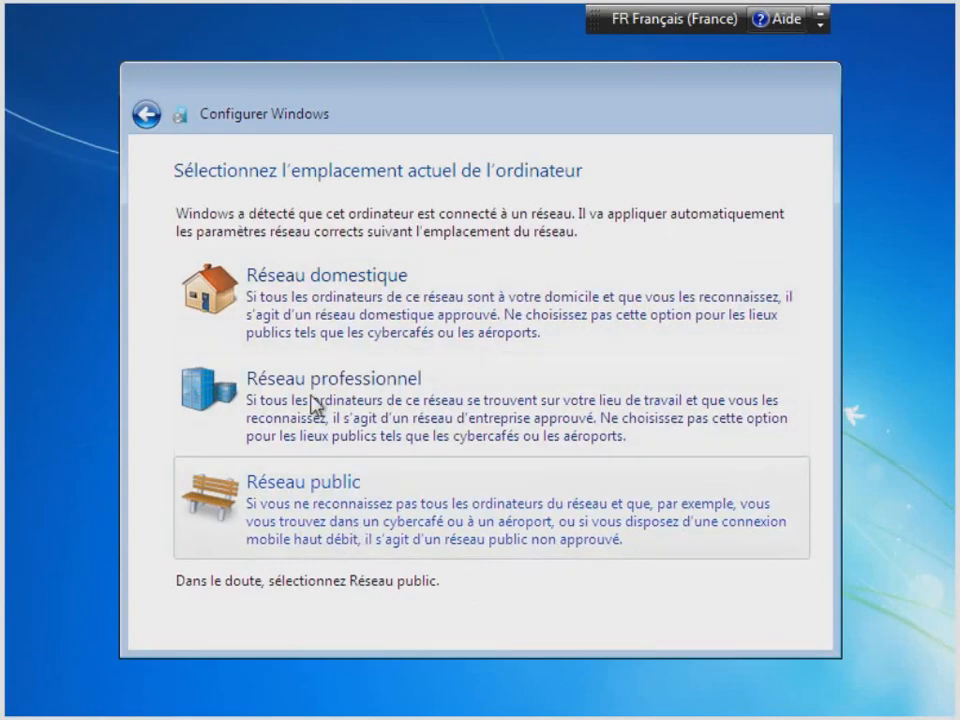
left_click(405, 278)
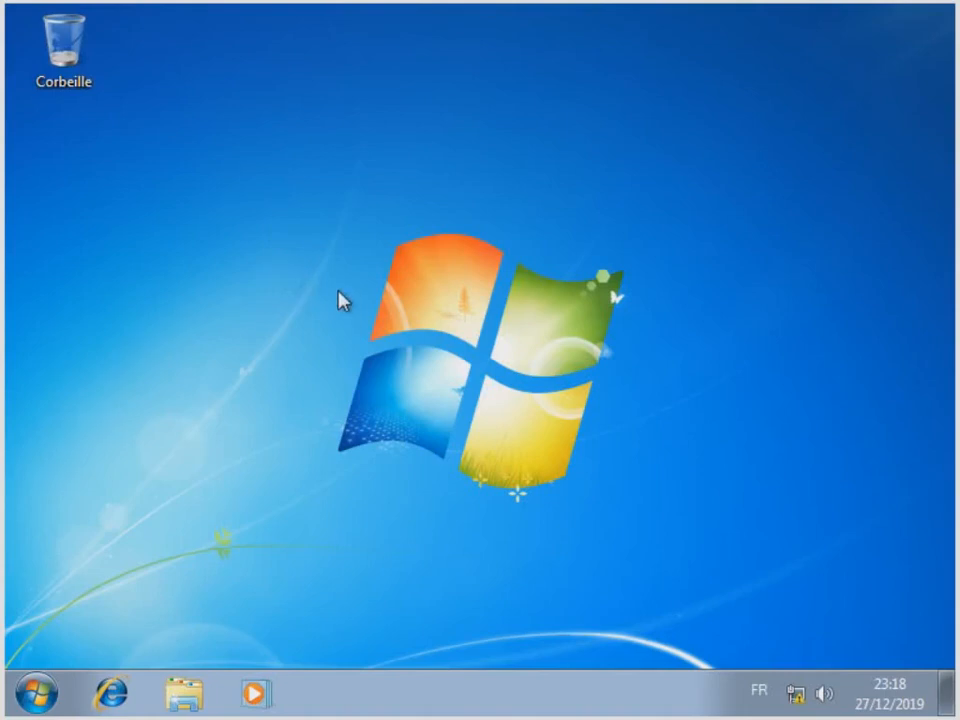
- Show the Ordinateur icon on the desktop and refresh the desktop
right_click(320, 244)
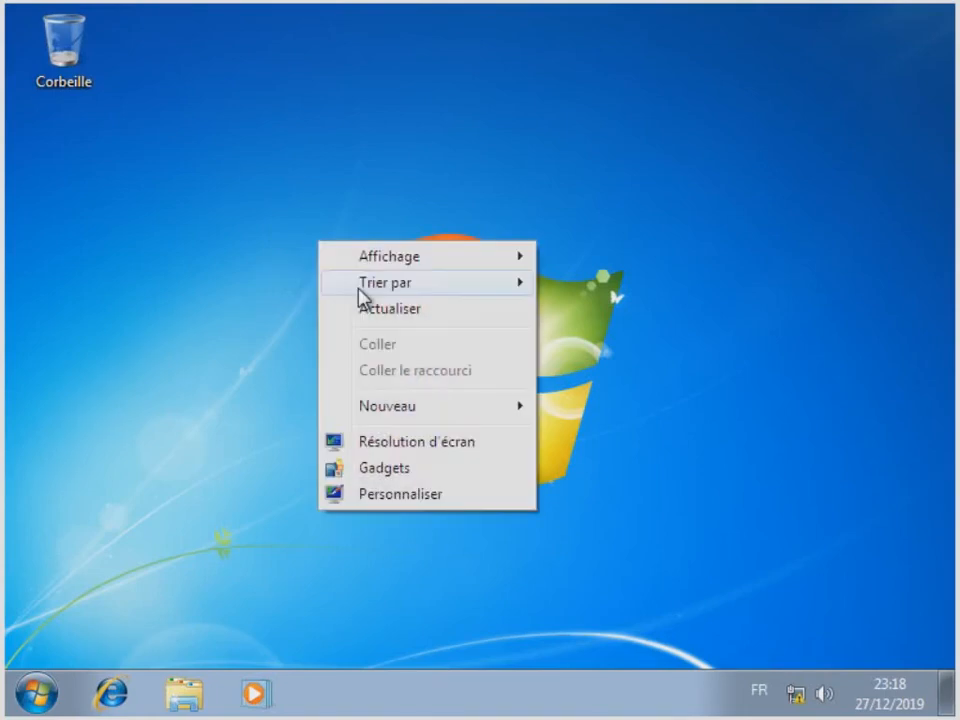
left_click(405, 318)
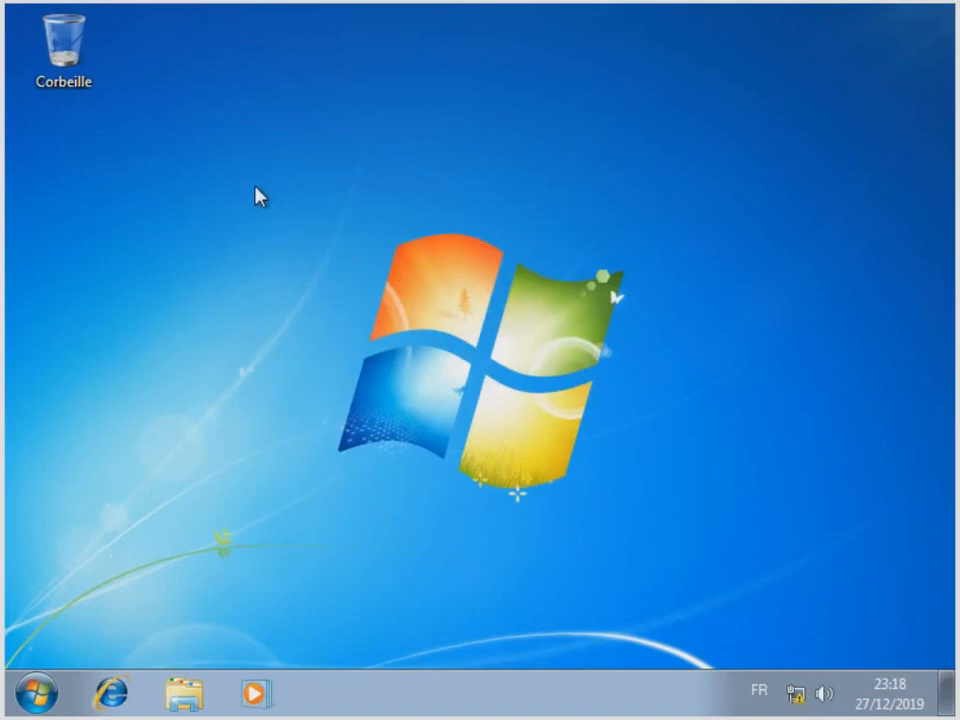
left_click(42, 700)
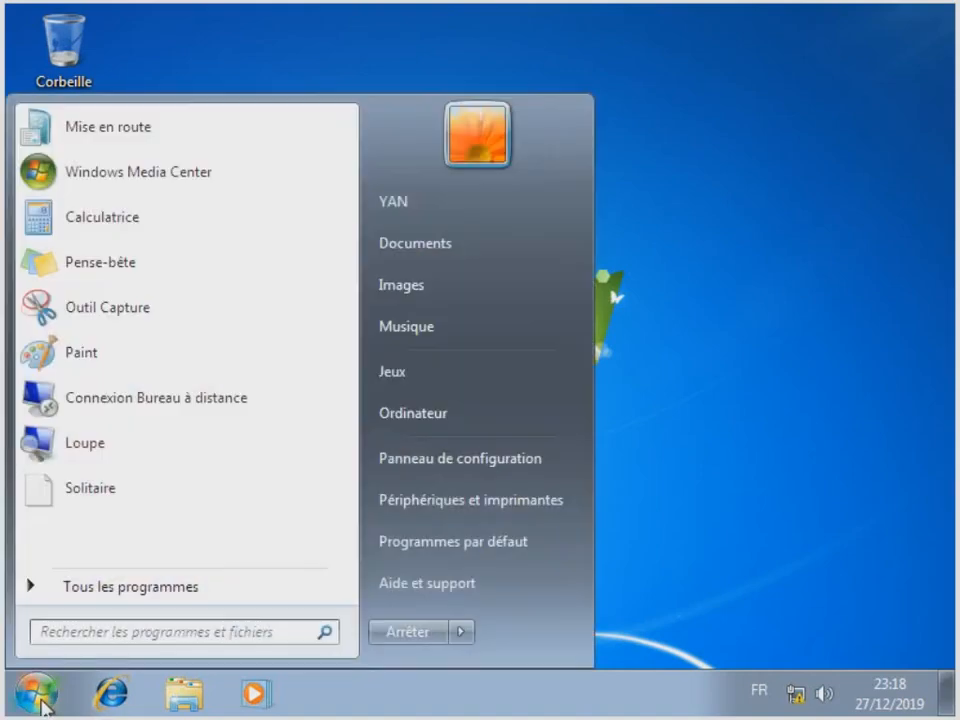
right_click(443, 437)
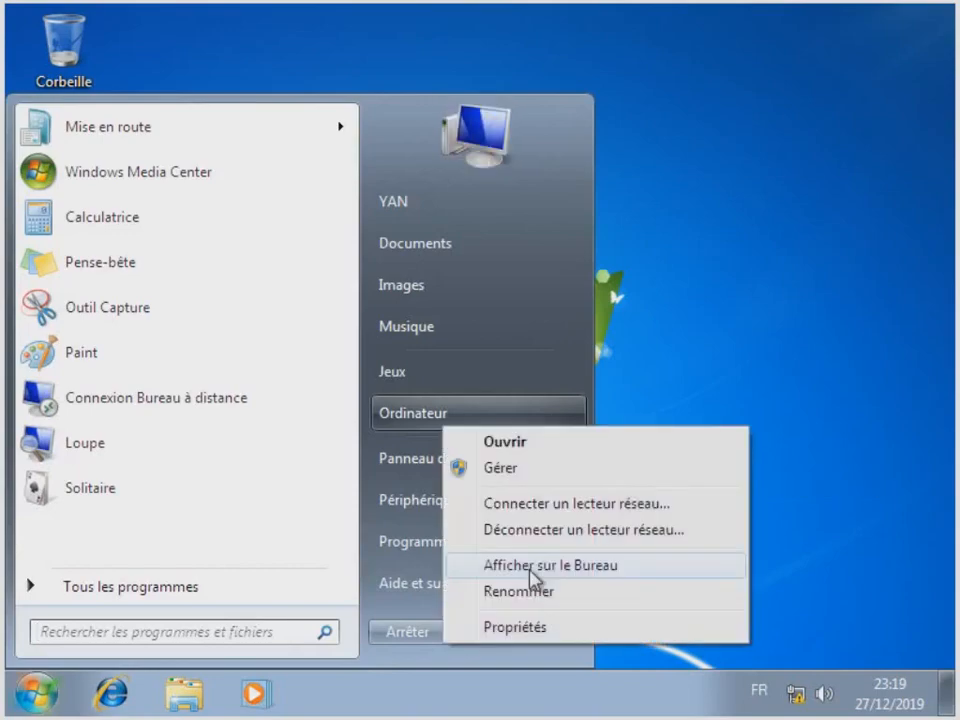
left_click(534, 566)
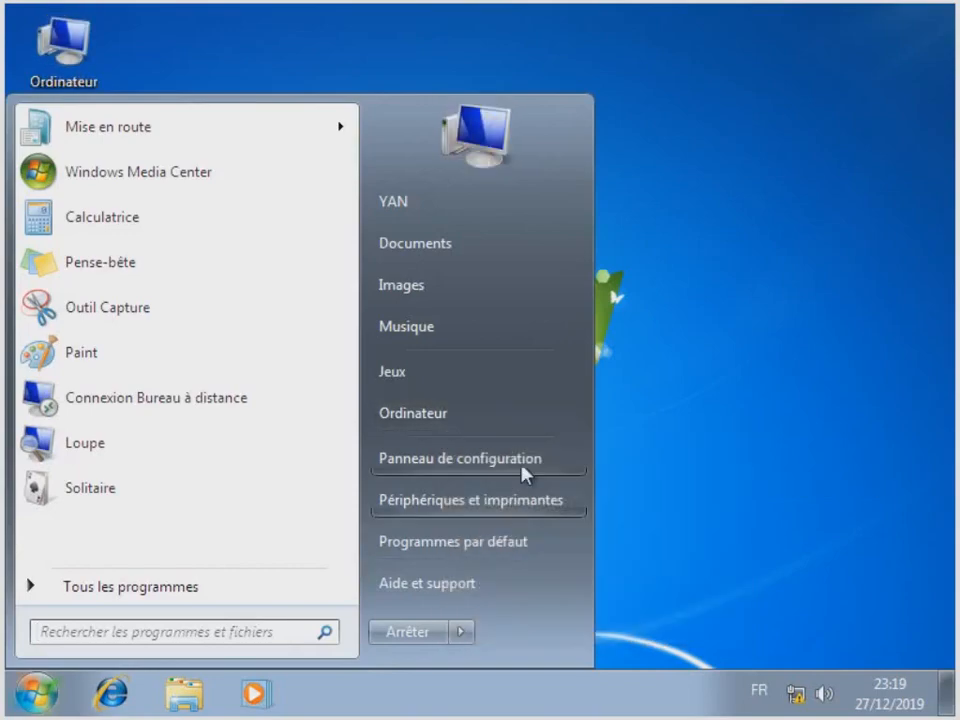
left_click(646, 325)
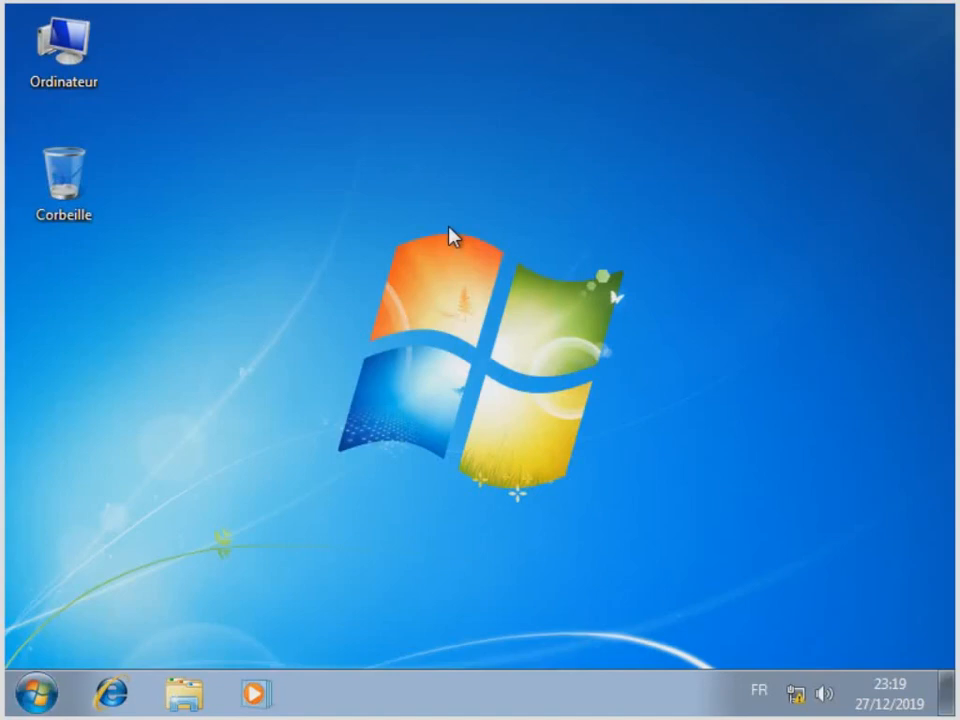
right_click(307, 142)
left_click(441, 221)
- Open the system protection settings from the properties of Ordinateur
right_click(76, 58)
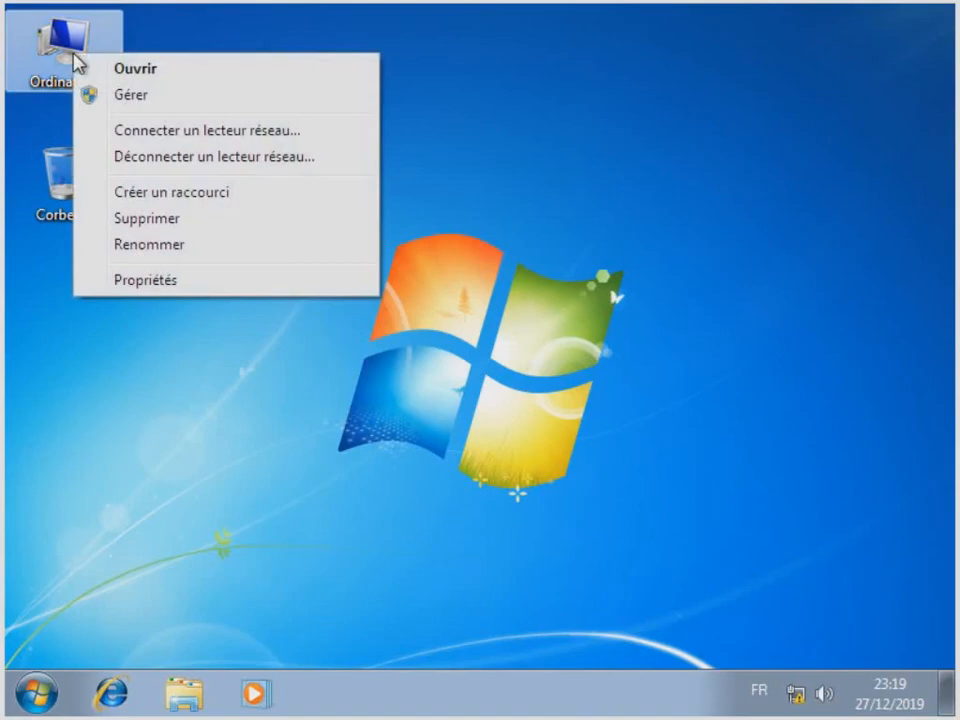
left_click(170, 281)
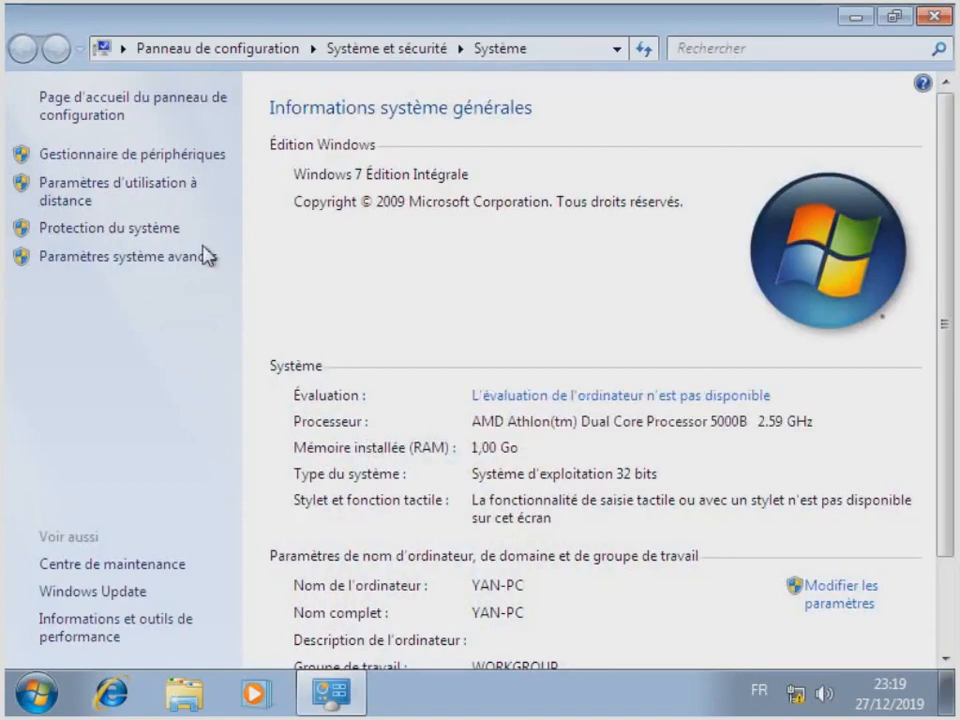
left_click(103, 228)
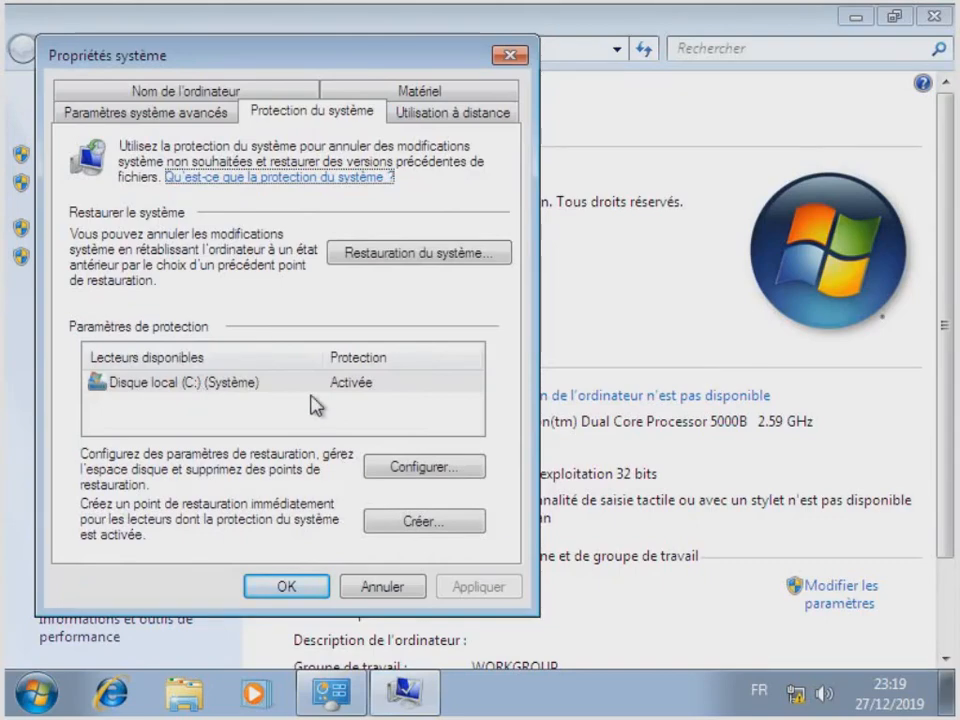
- Create a system restore point with the description "Restauration 1"
left_click(404, 528)
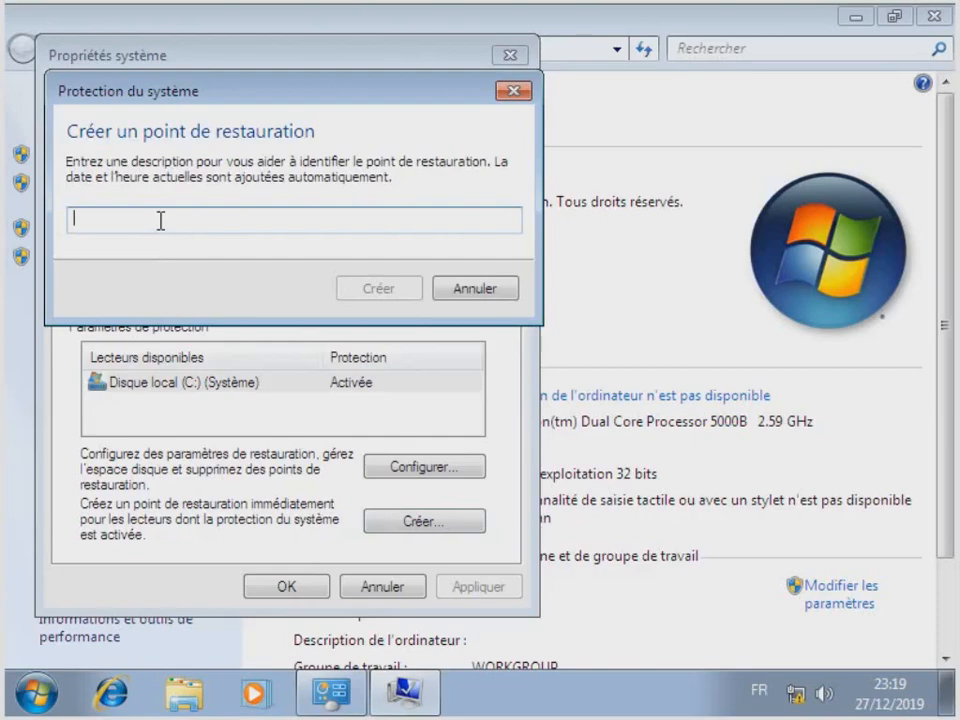
type("RE")
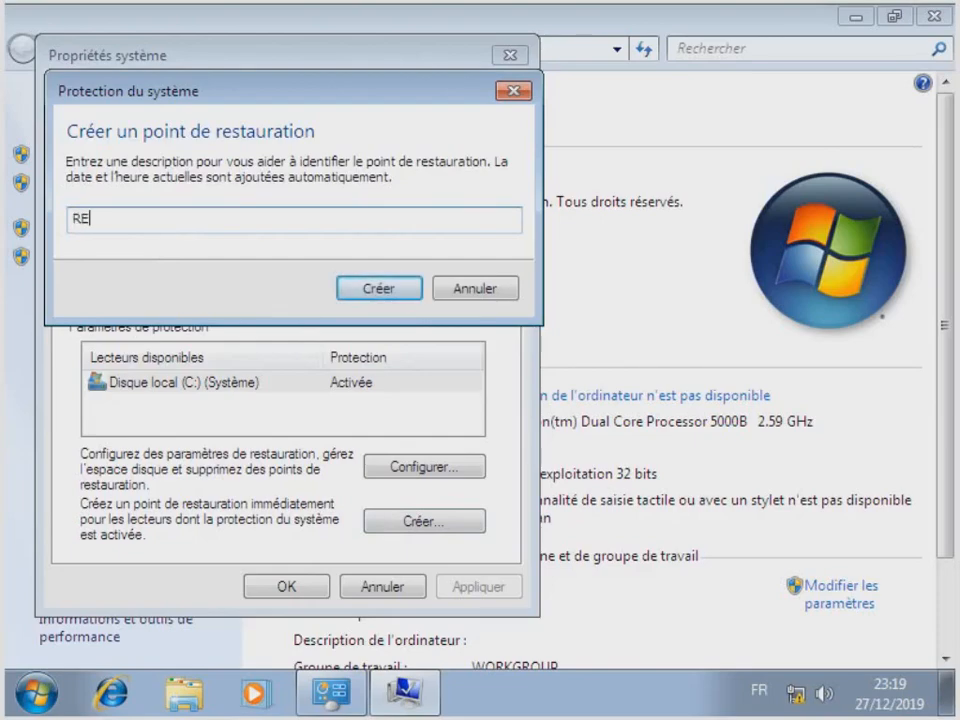
key("BackSpace")
type("estauration")
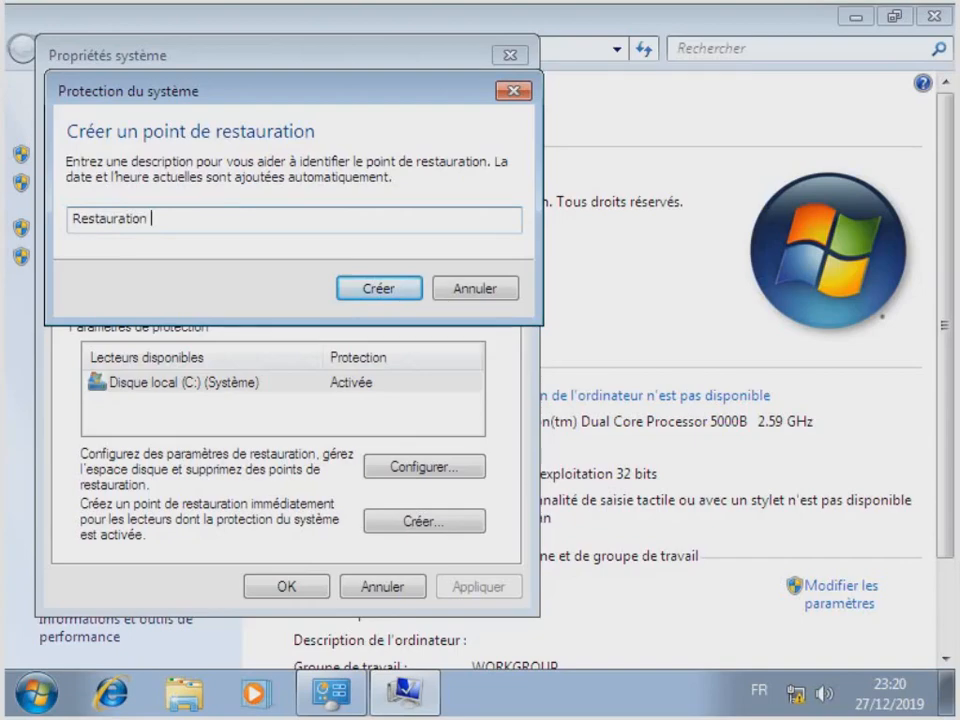
type(" 1")
left_click(375, 290)
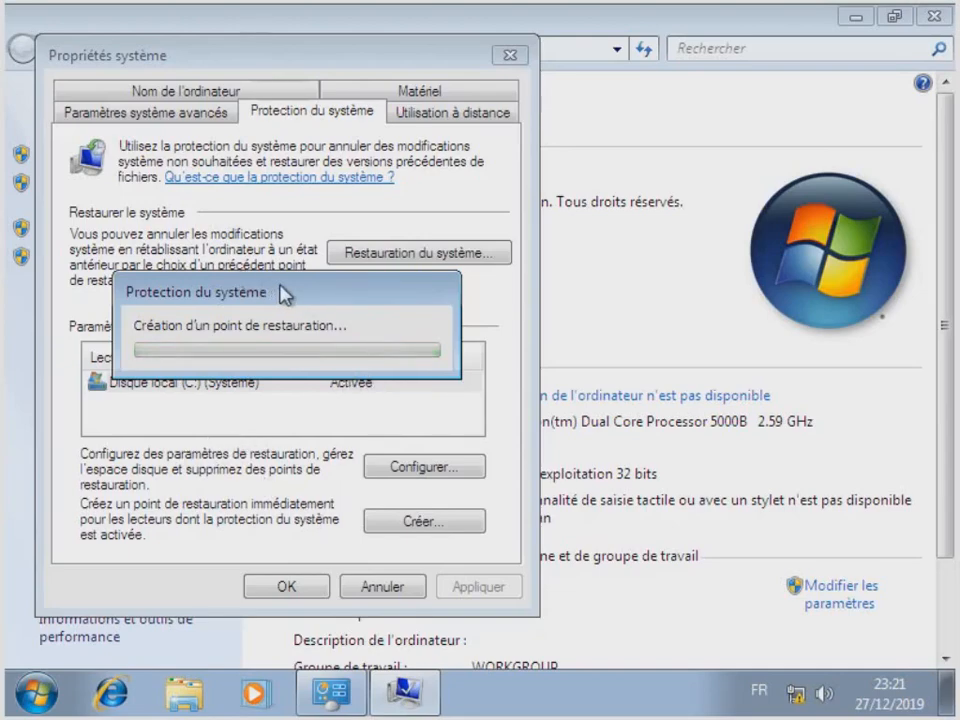
- Dismiss the restore point confirmation and close the system properties and the Système window
left_click_drag(268, 293, 293, 169)
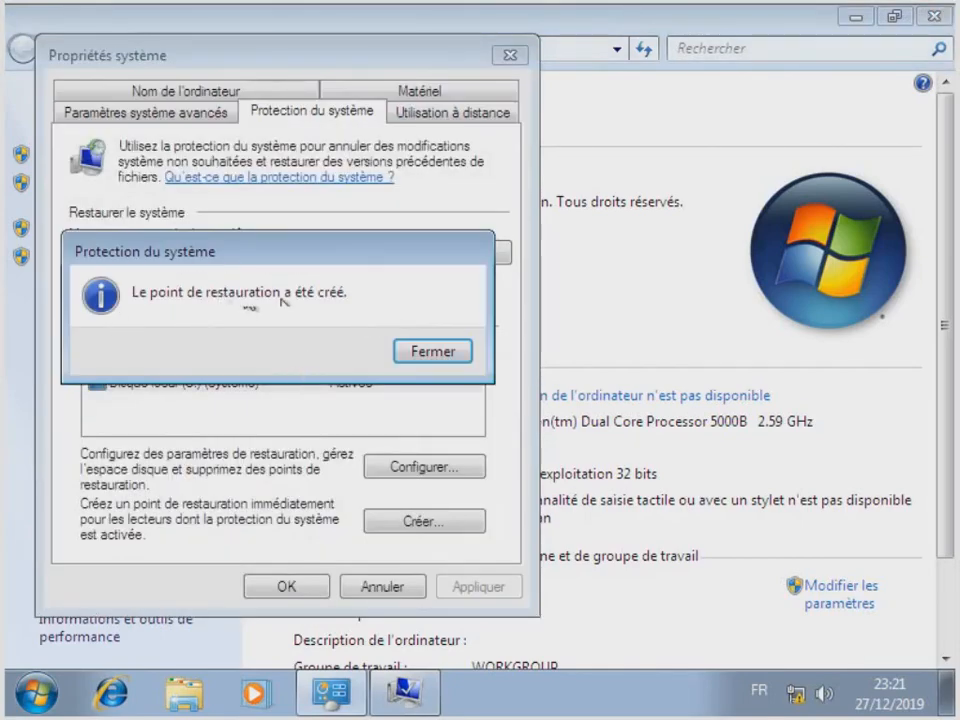
left_click(430, 356)
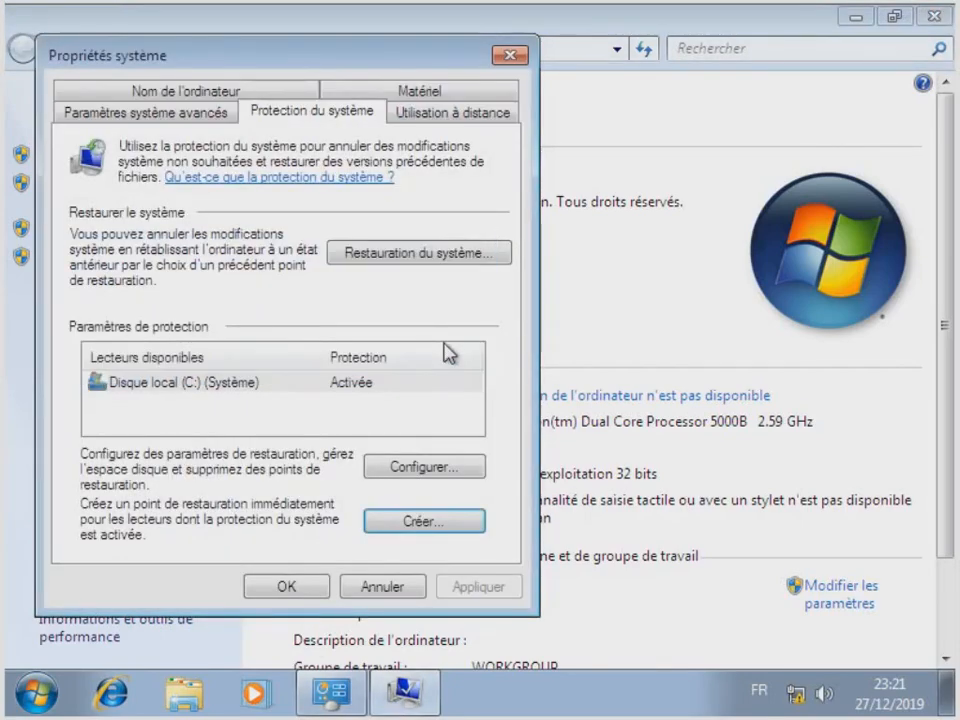
left_click(311, 585)
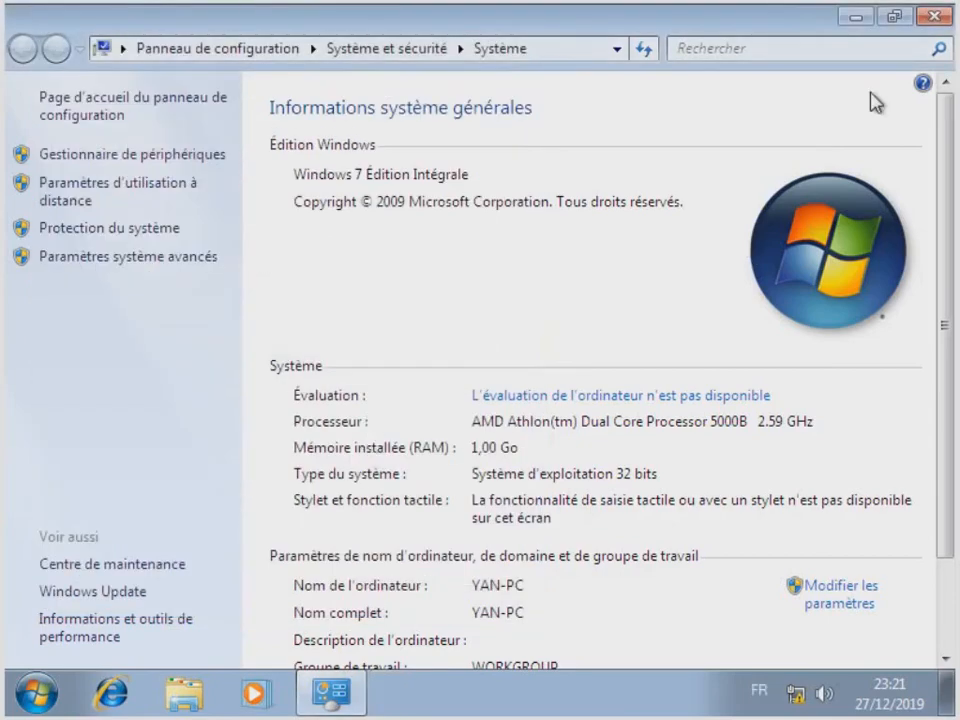
left_click(933, 20)
- Shut down Windows 7, forcing the shutdown despite the waiting Task Host Window program
right_click(361, 138)
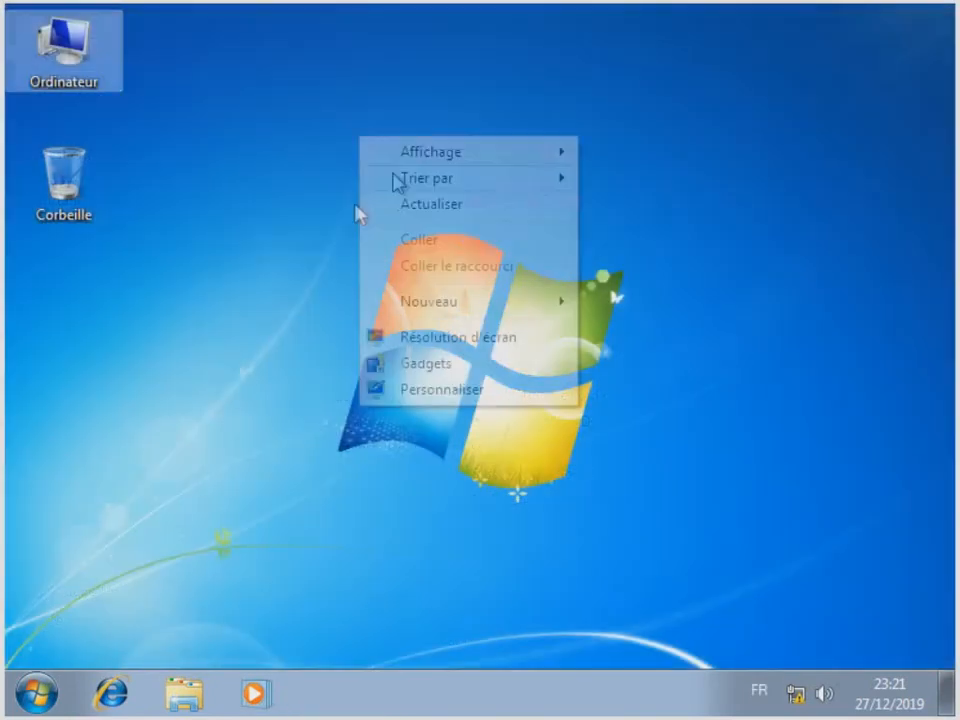
key("super")
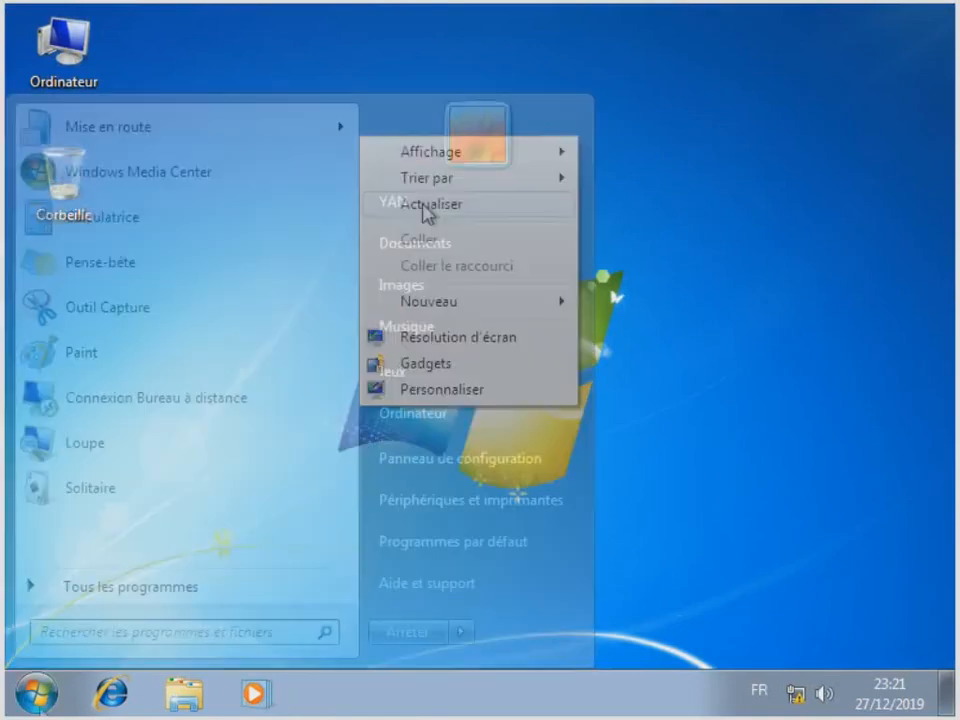
left_click(396, 632)
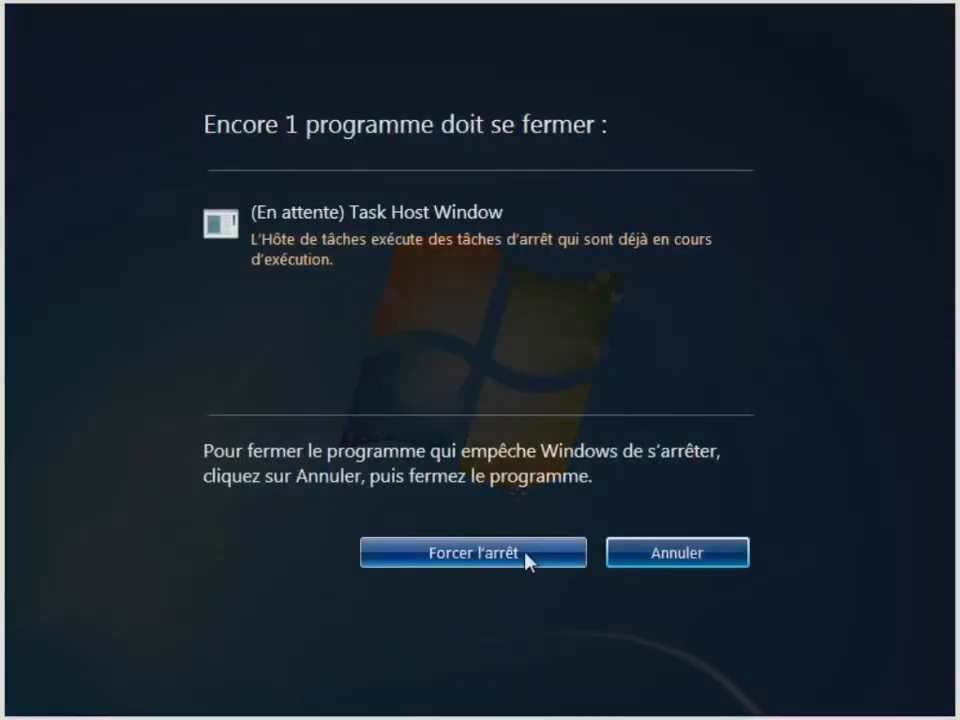
left_click(527, 564)
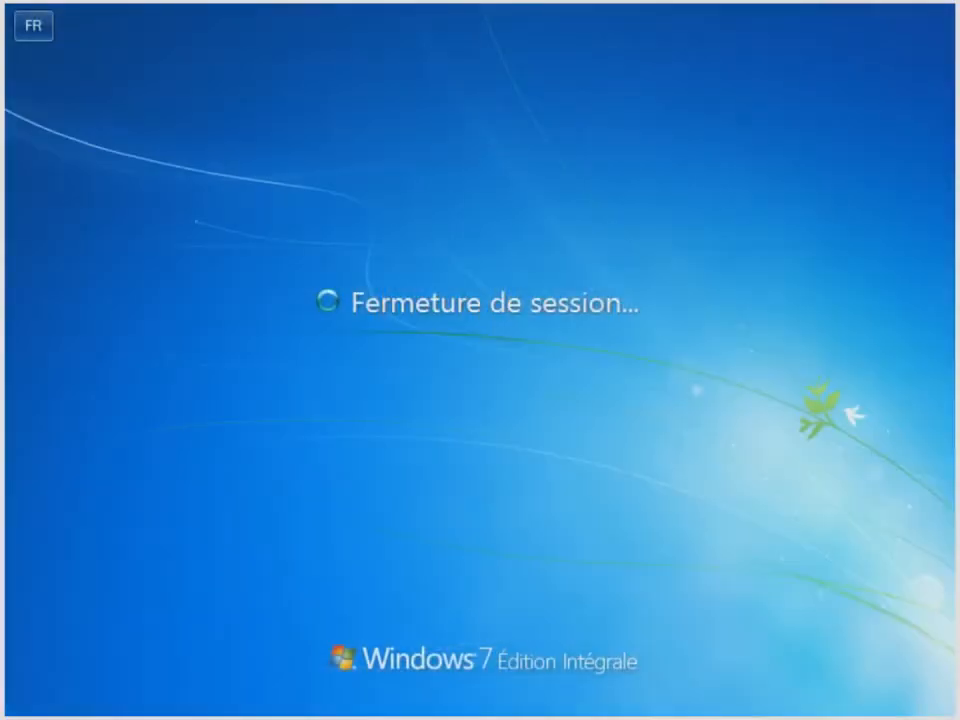